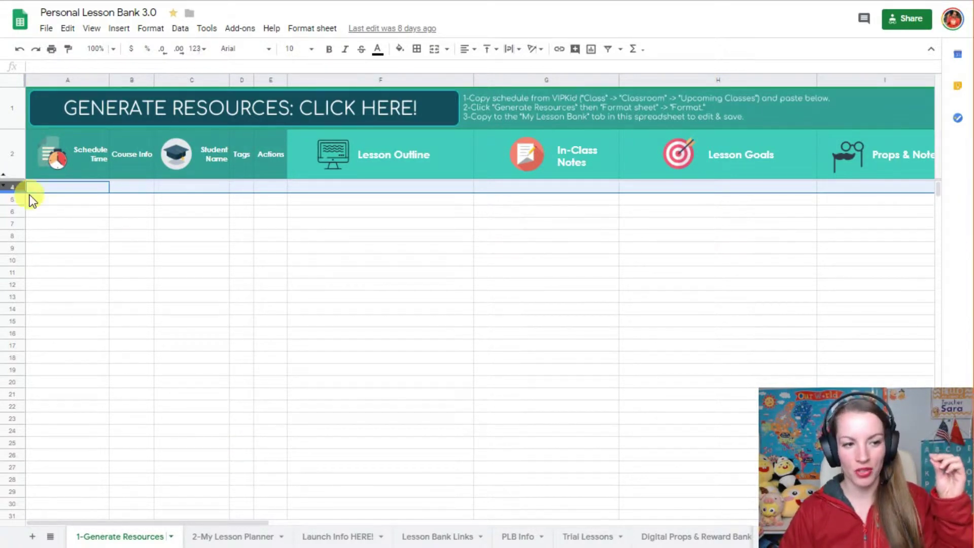
- Scroll to the bottom and select the blank rows from row 1007 upward
scroll(60, 243, down, 3)
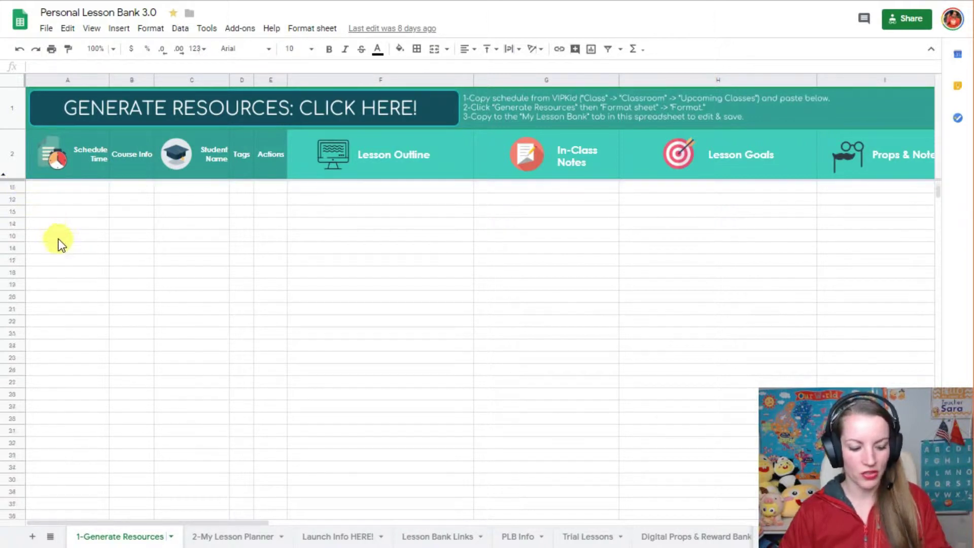
scroll(76, 279, down, 20)
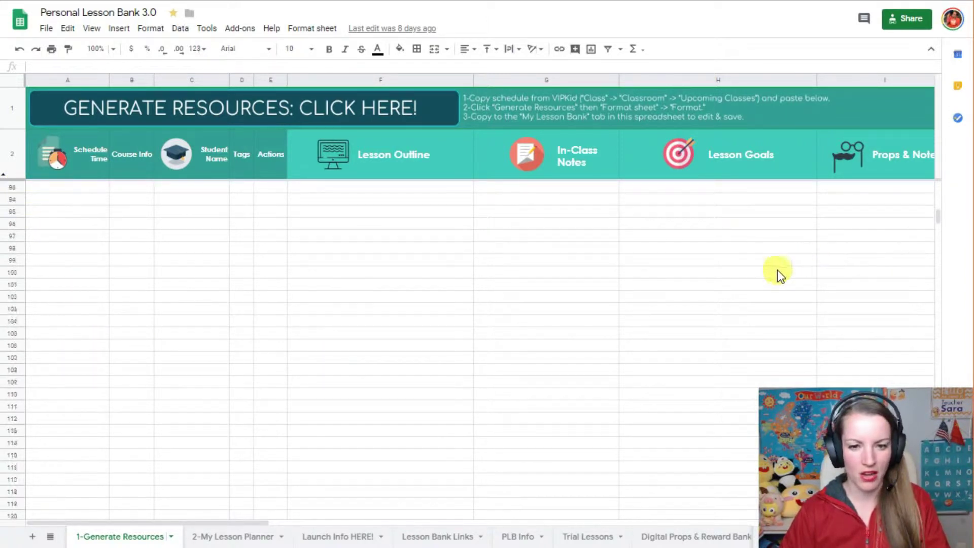
drag(939, 226, 927, 517)
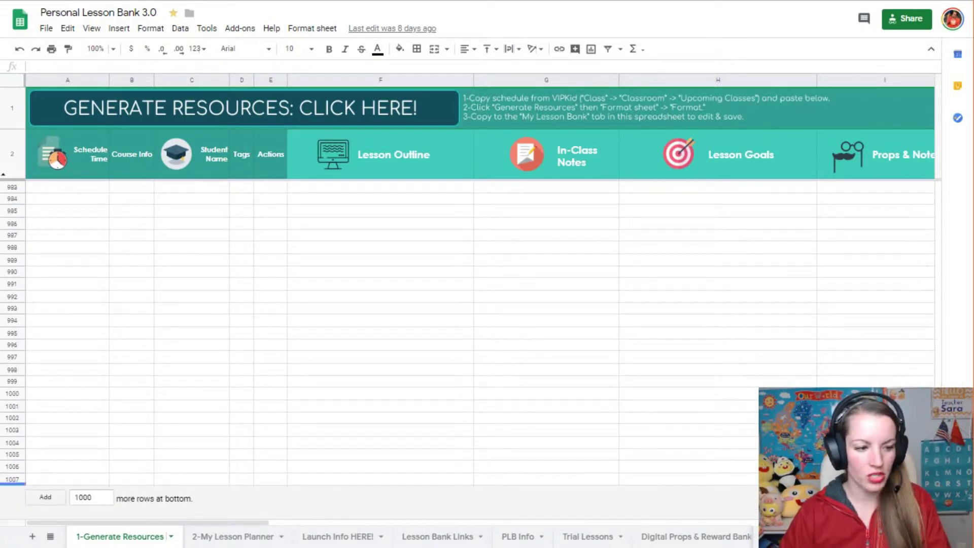
drag(11, 481, 345, 127)
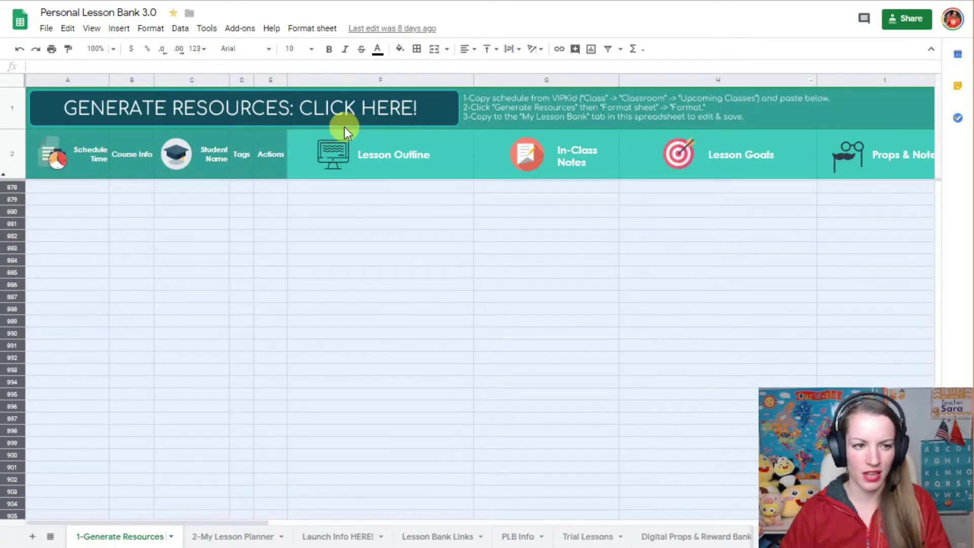
- Start recording a new macro and set the selected rows to Arial, size 10
click(212, 32)
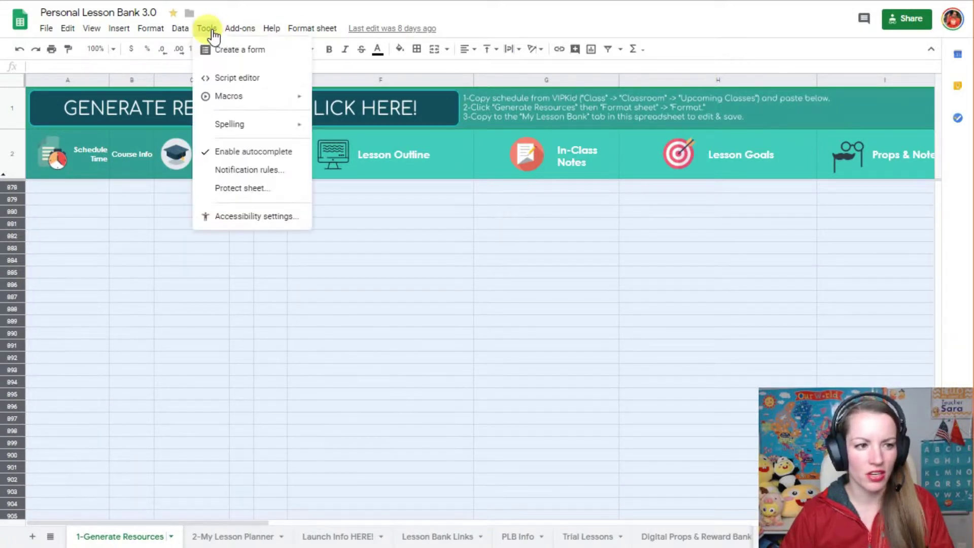
mouse_move(236, 104)
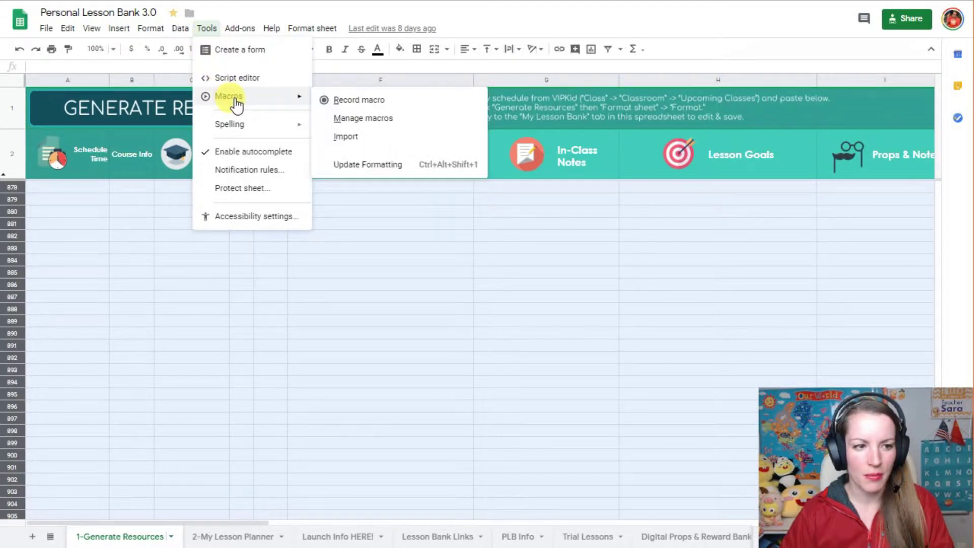
click(354, 108)
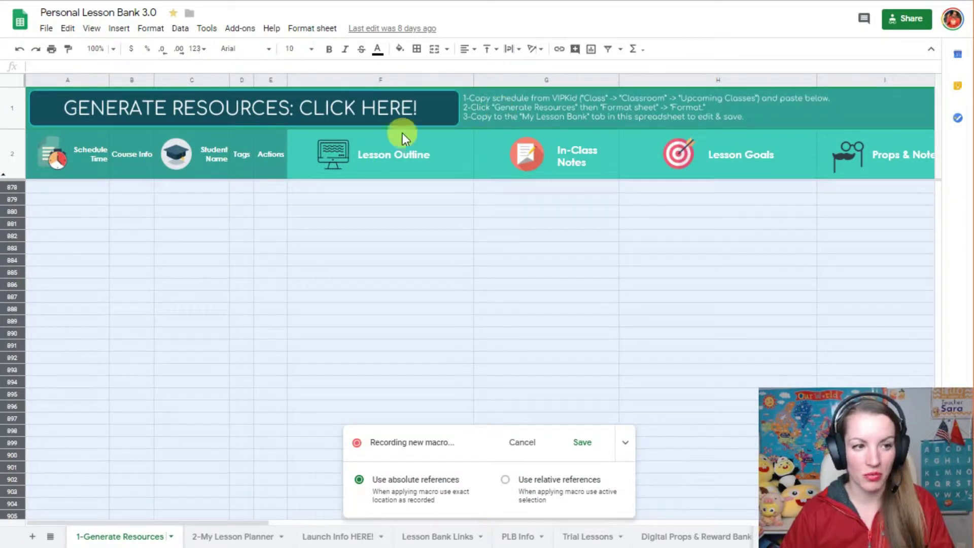
click(270, 49)
click(261, 96)
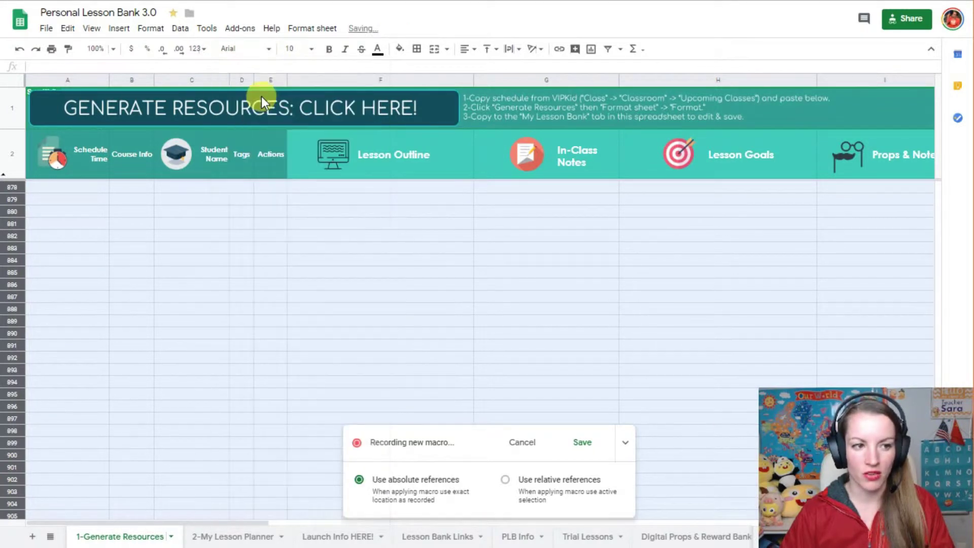
click(311, 48)
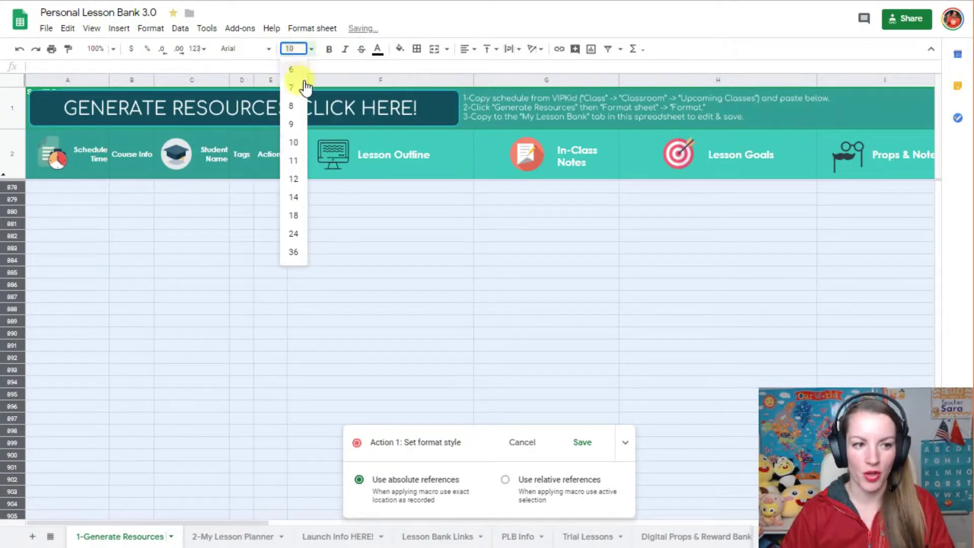
click(299, 148)
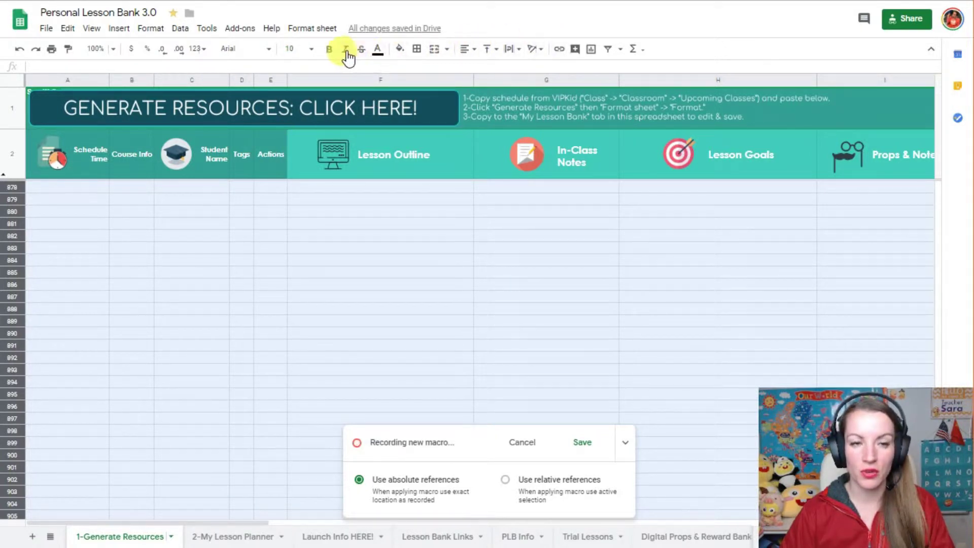
- Make the row text black with a white fill and remove all borders
click(378, 50)
click(384, 89)
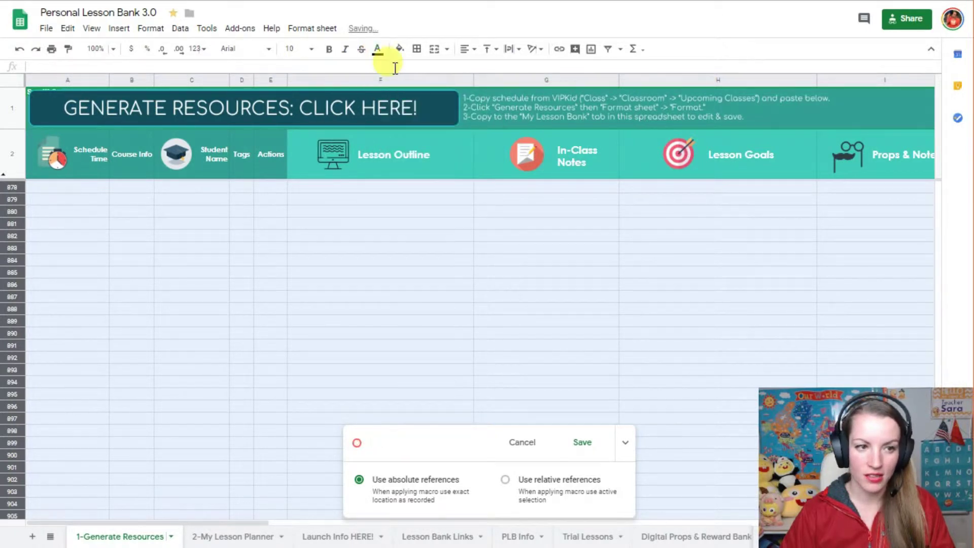
click(400, 49)
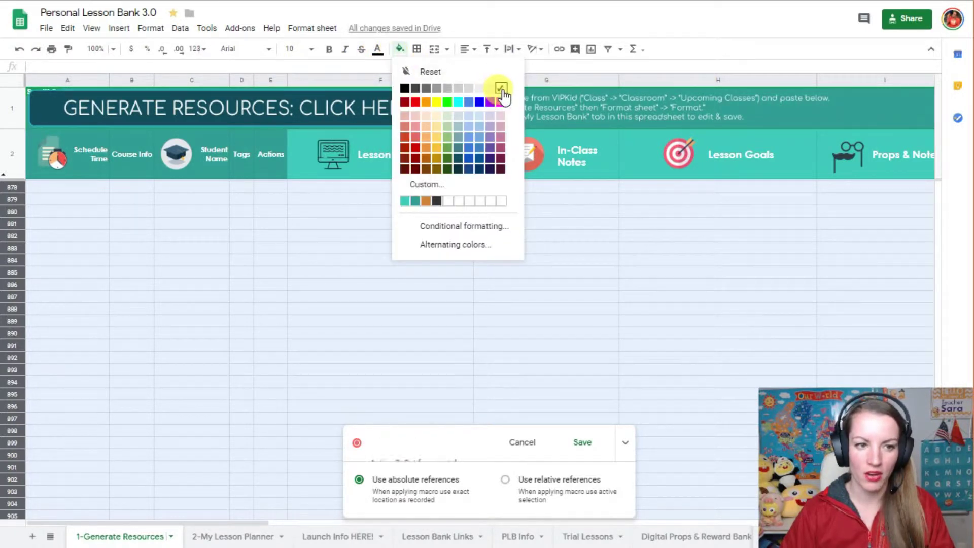
click(501, 90)
click(421, 51)
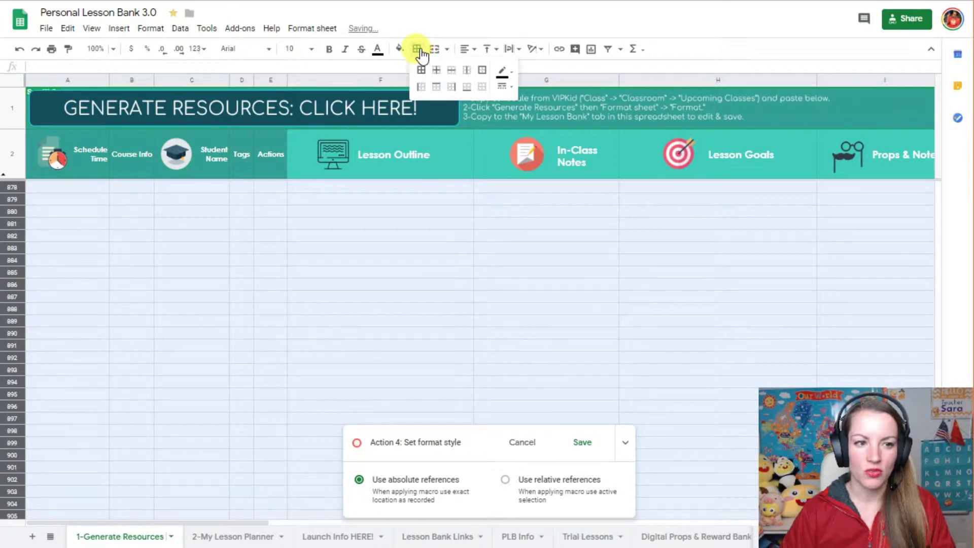
click(483, 88)
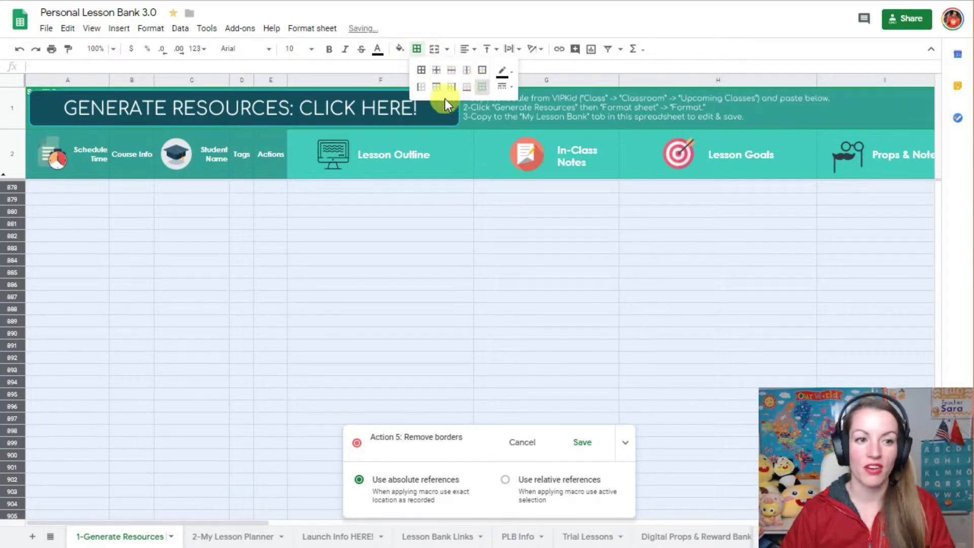
- Set the rows' horizontal alignment, top vertical alignment and text wrapping
click(471, 51)
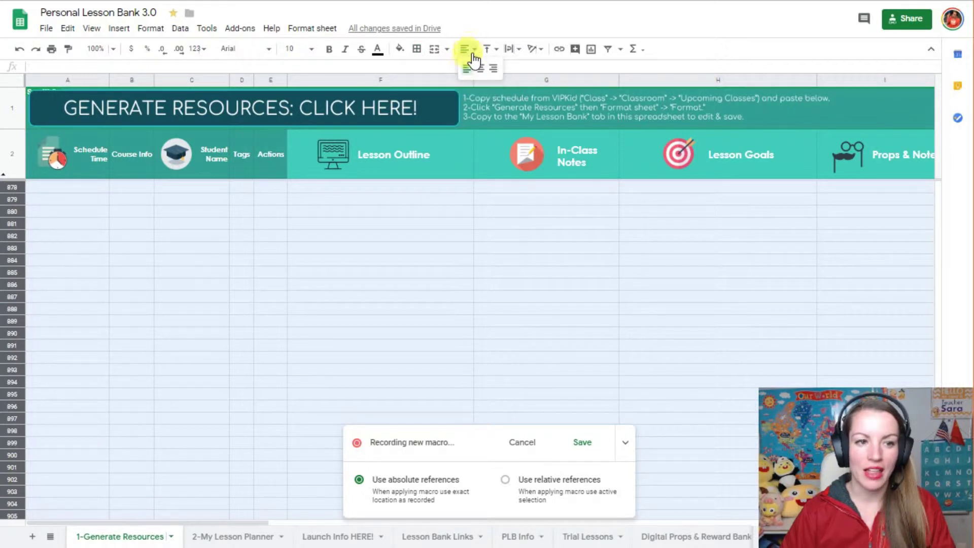
click(466, 68)
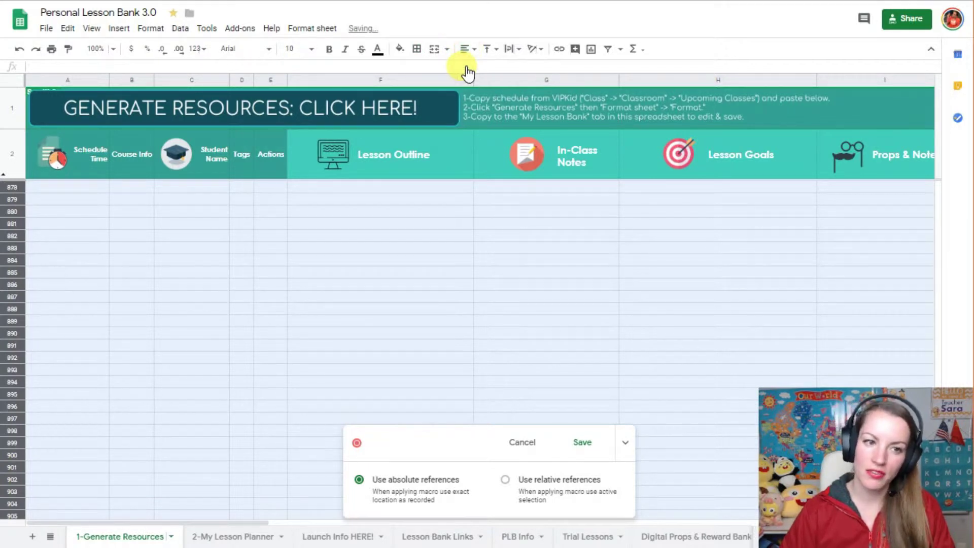
click(487, 50)
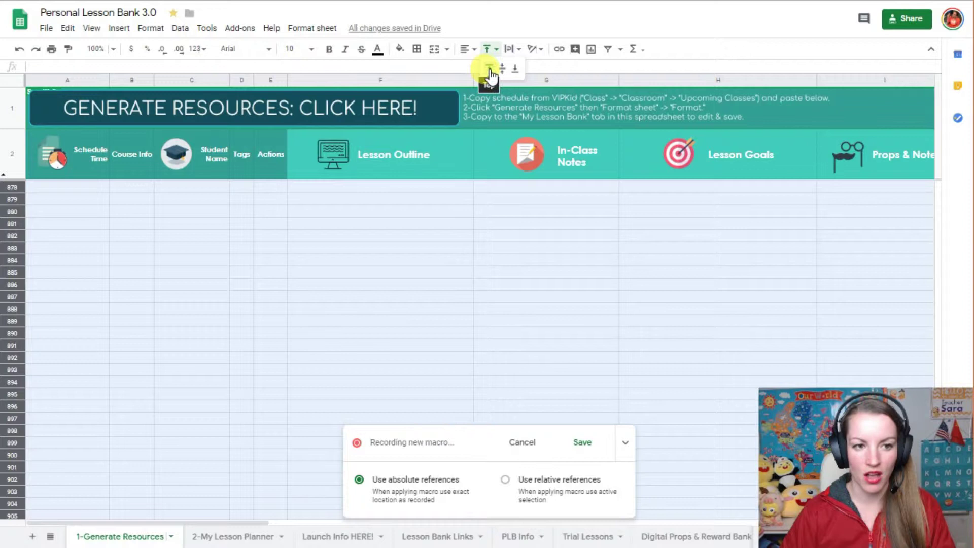
click(490, 75)
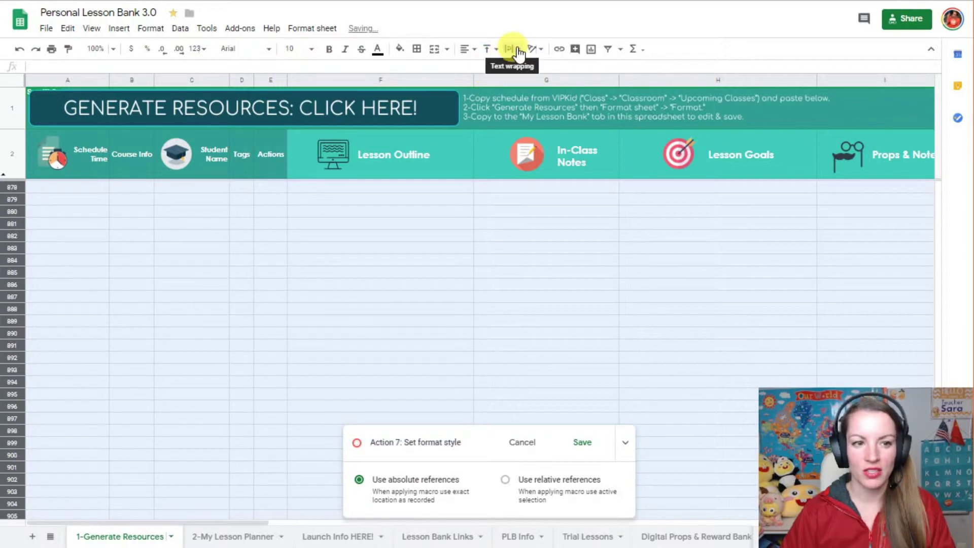
click(518, 49)
click(528, 75)
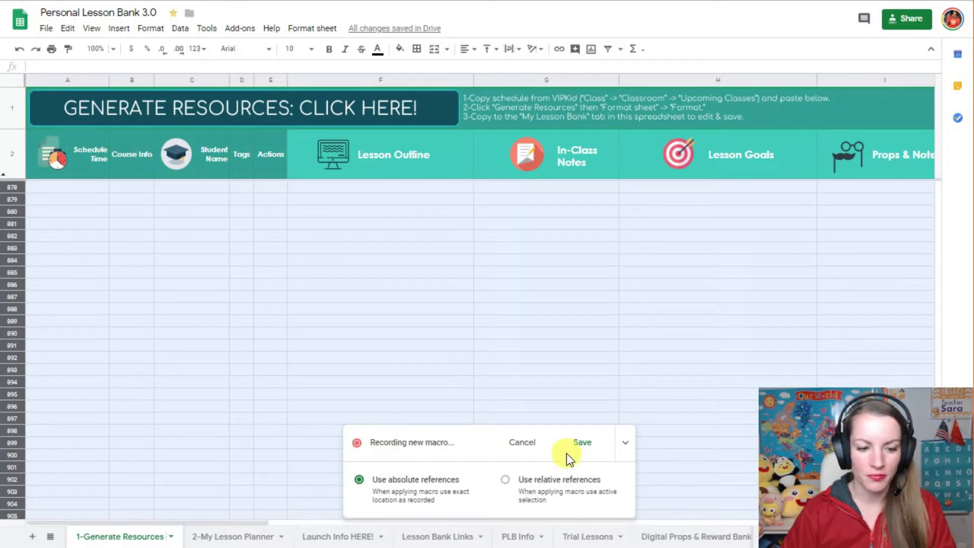
- Stop recording and save the macro as 'Update Formatting' with shortcut number 2
click(583, 443)
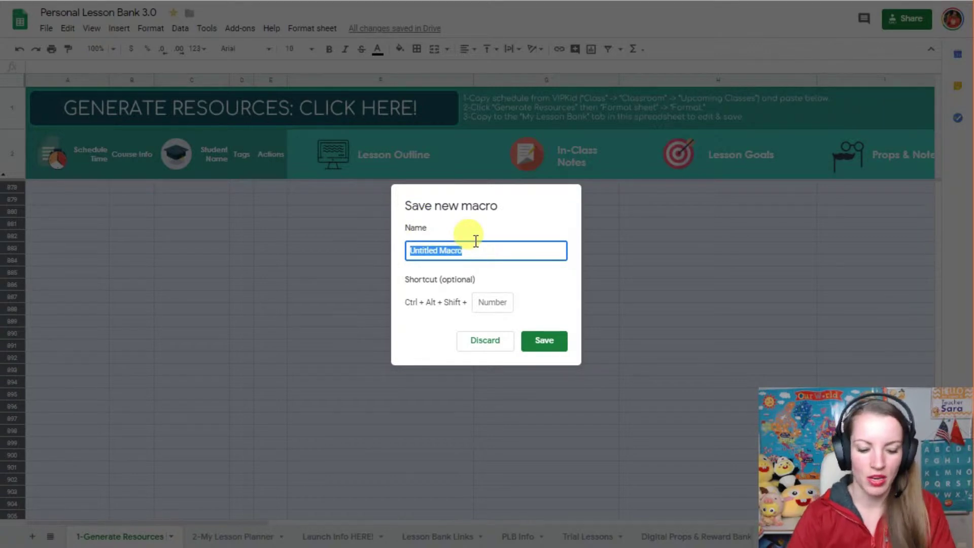
text(Formatting)
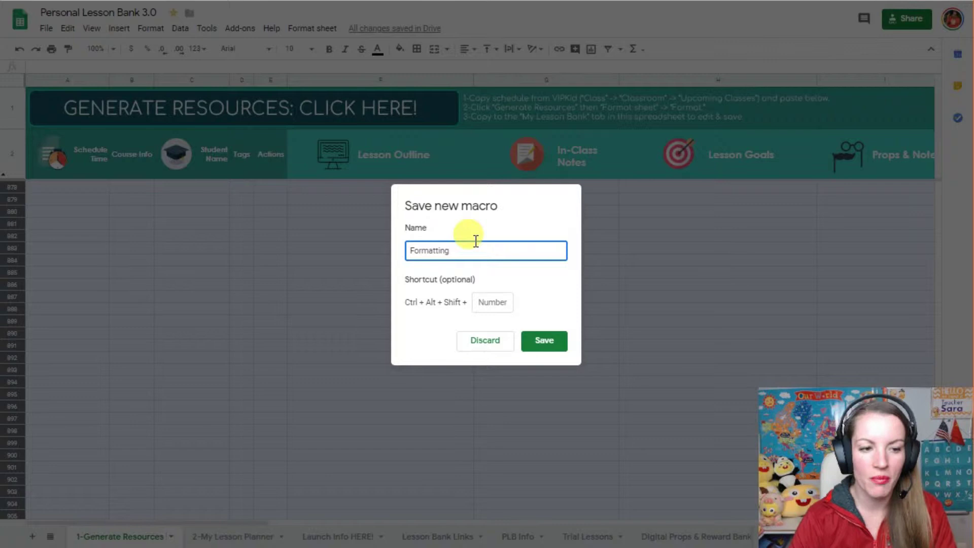
key(BackSpace)
key(BackSpace)
key(BackSpace)
key(BackSpace)
key(BackSpace)
key(BackSpace)
key(BackSpace)
key(BackSpace)
key(BackSpace)
key(BackSpace)
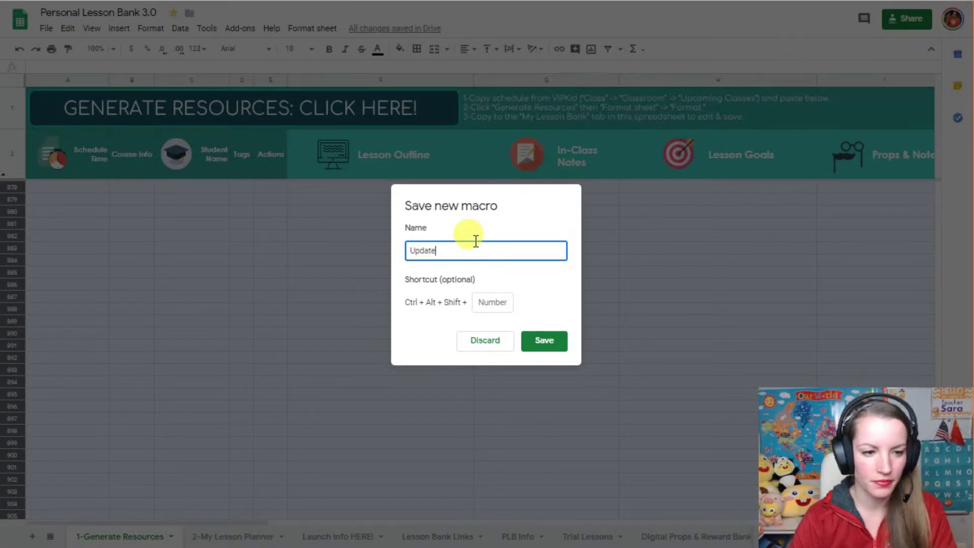
text(Update )
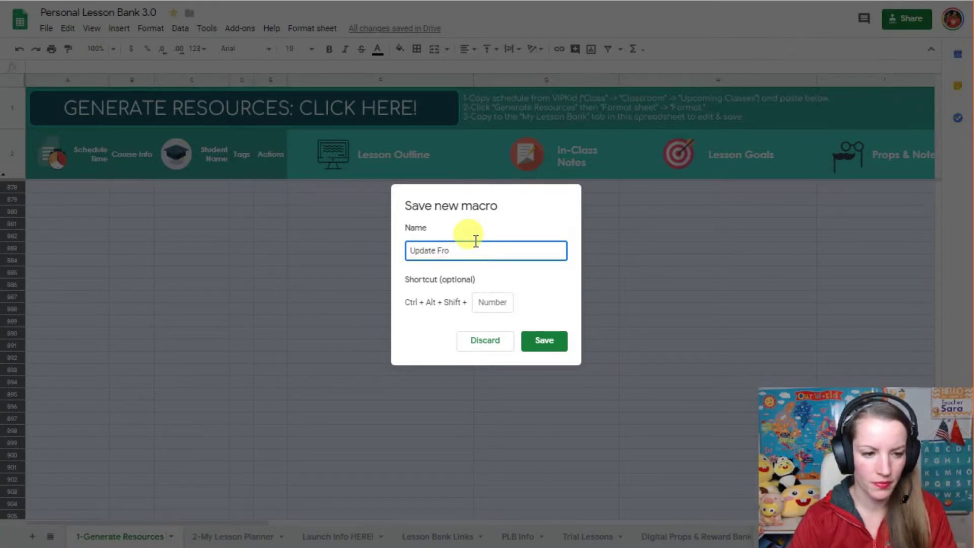
text(For)
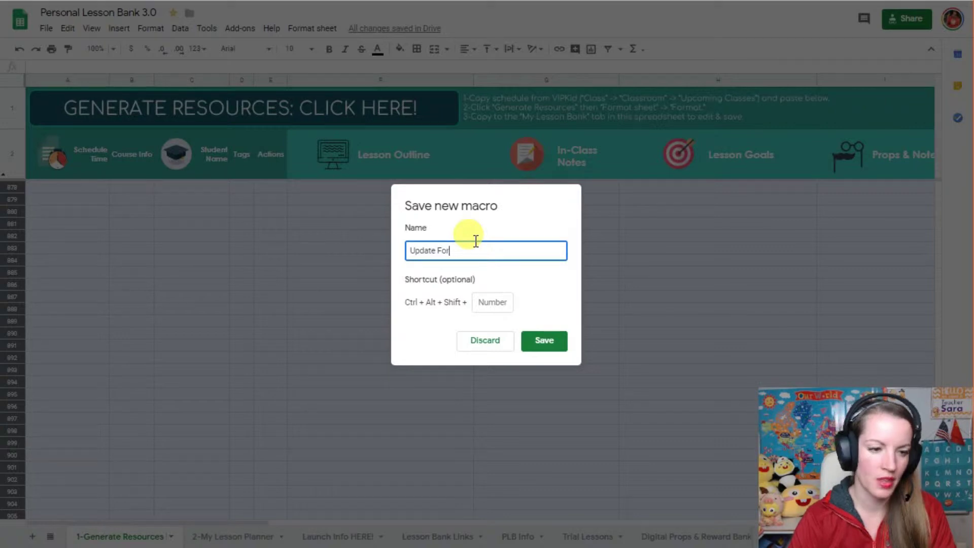
text(matting)
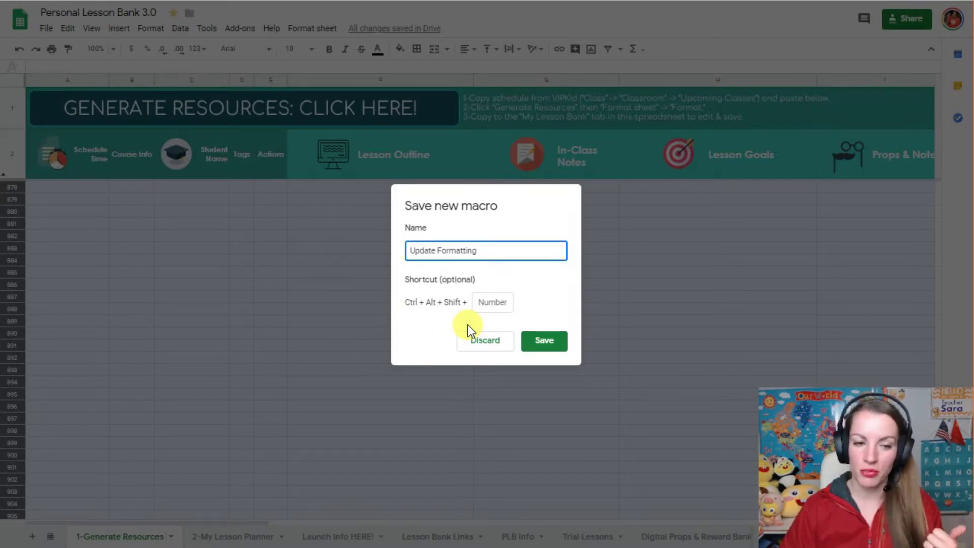
click(493, 301)
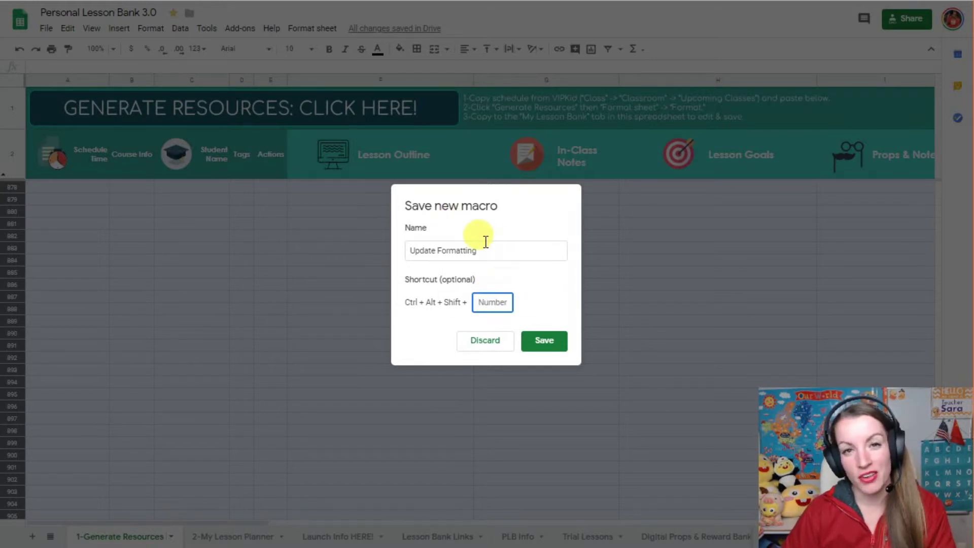
text(2)
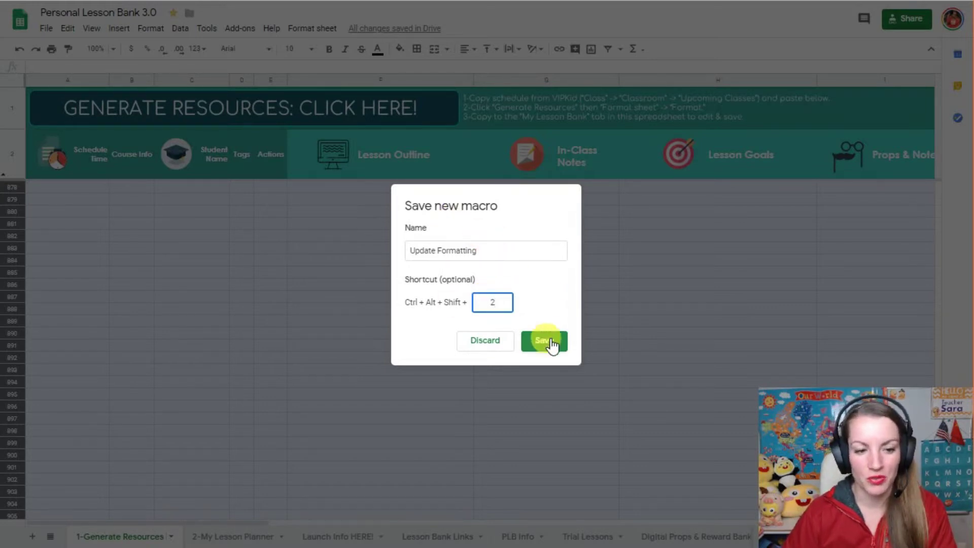
click(551, 346)
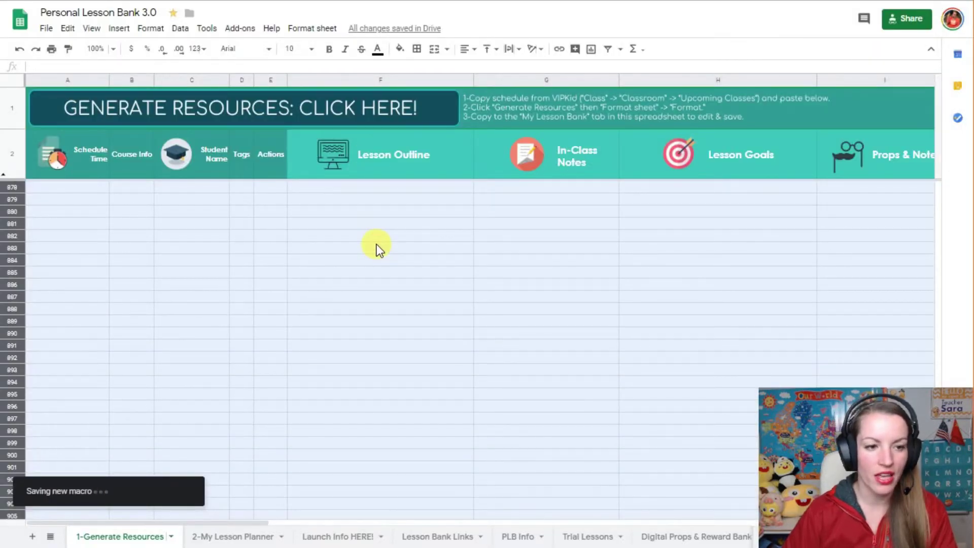
- Paste the copied four-row class schedule starting at cell A4
click(355, 245)
scroll(325, 238, up, 13)
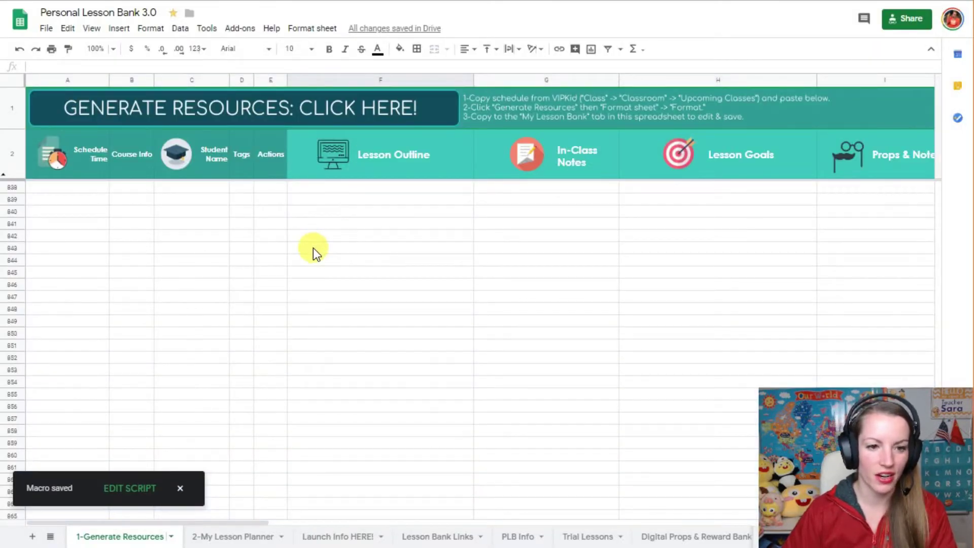
scroll(310, 251, up, 20)
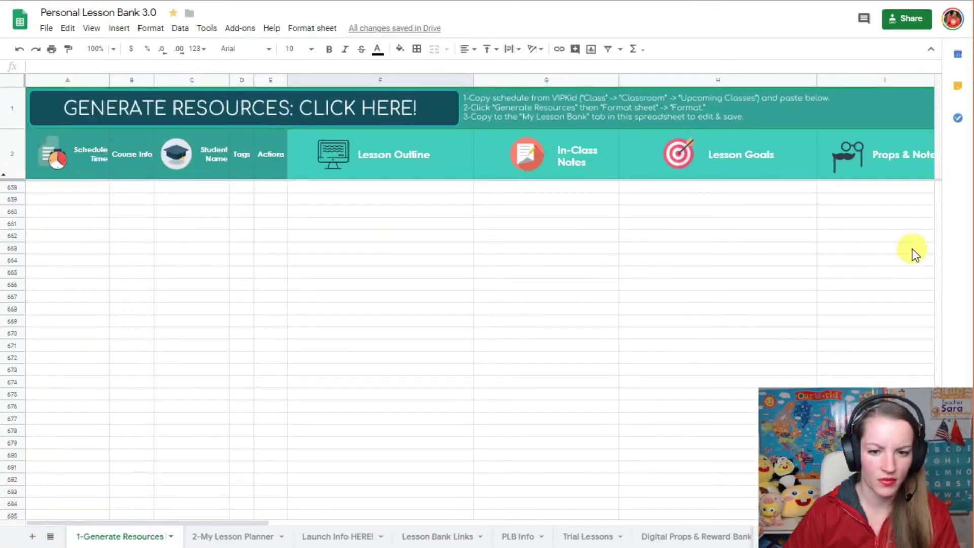
scroll(939, 190, up, 20)
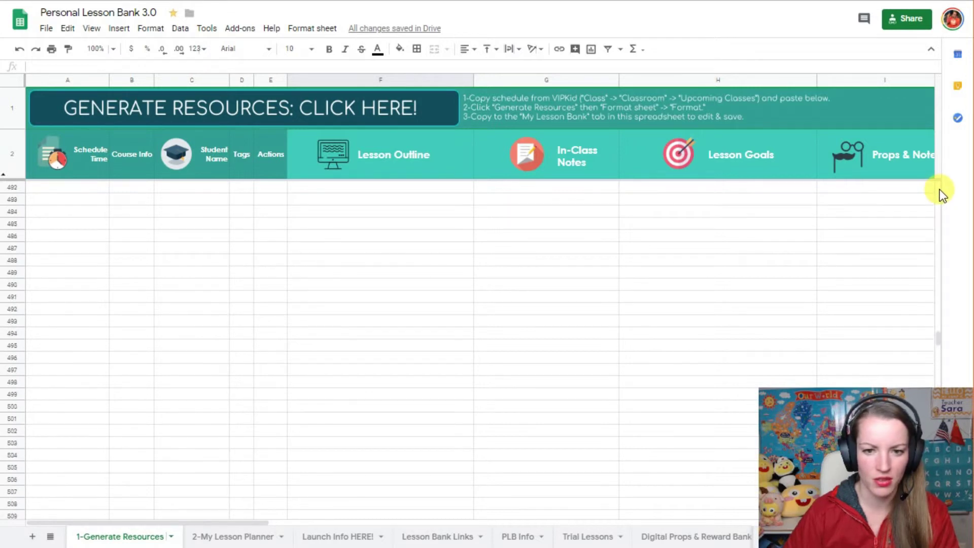
scroll(940, 190, up, 15)
scroll(940, 193, up, 5)
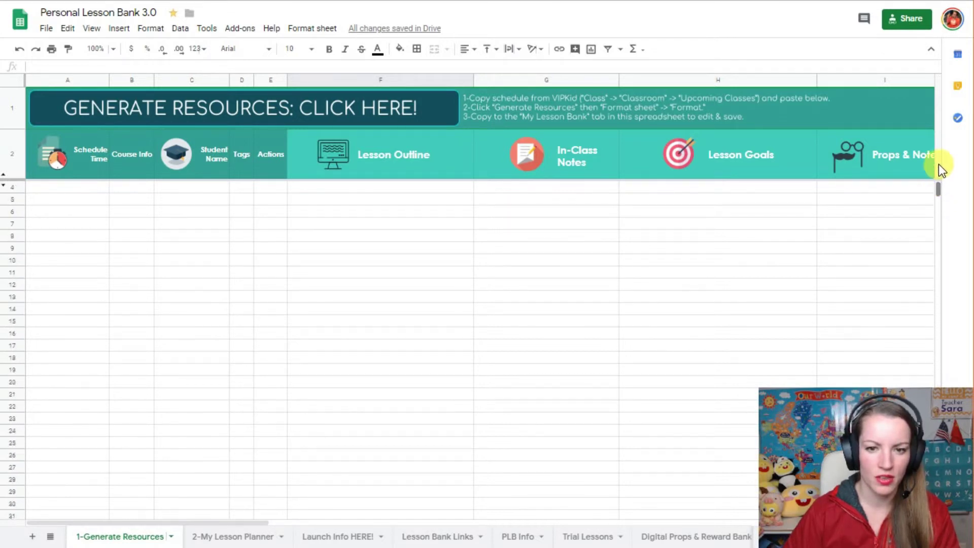
click(62, 187)
key(ctrl+v)
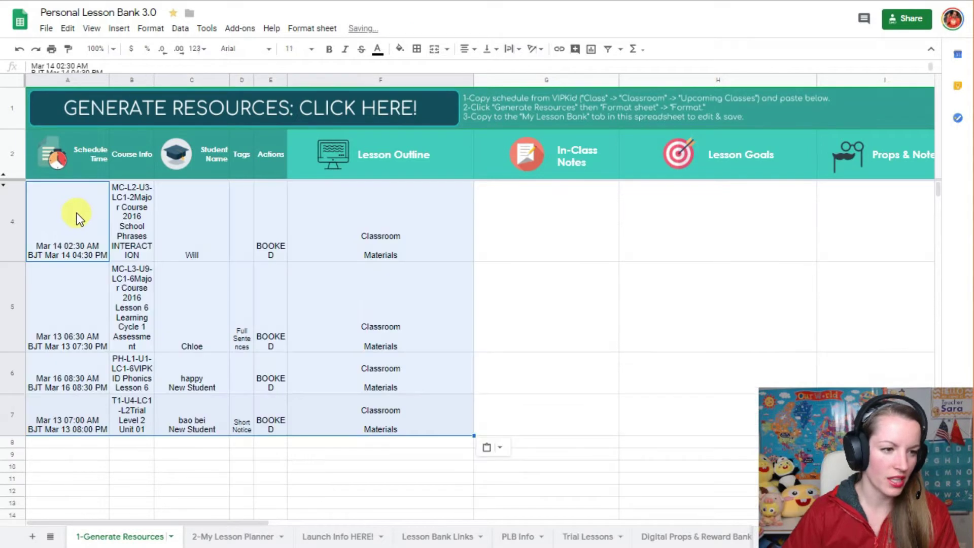
- Generate lesson outlines, goals and props with the GENERATE RESOURCES: CLICK HERE! button
click(404, 105)
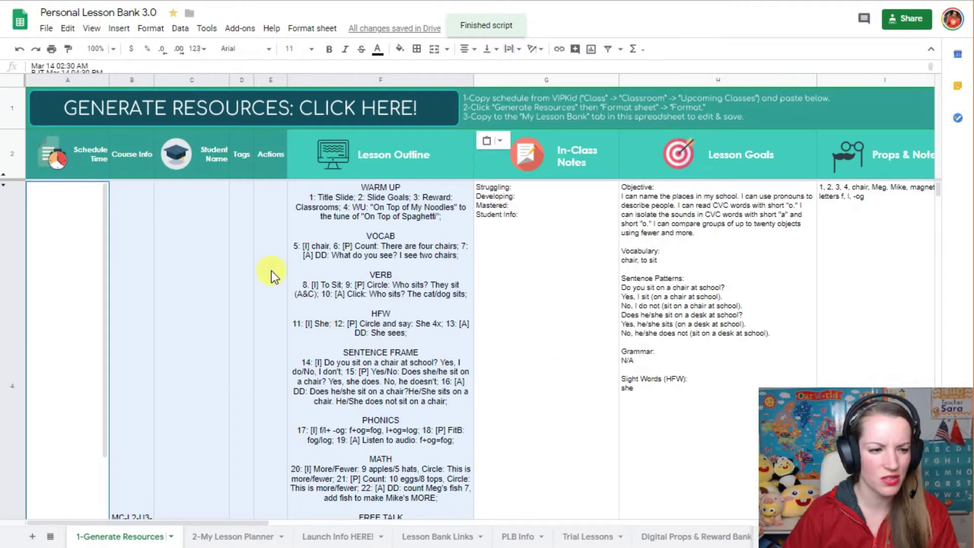
scroll(185, 293, down, 3)
scroll(154, 400, up, 1)
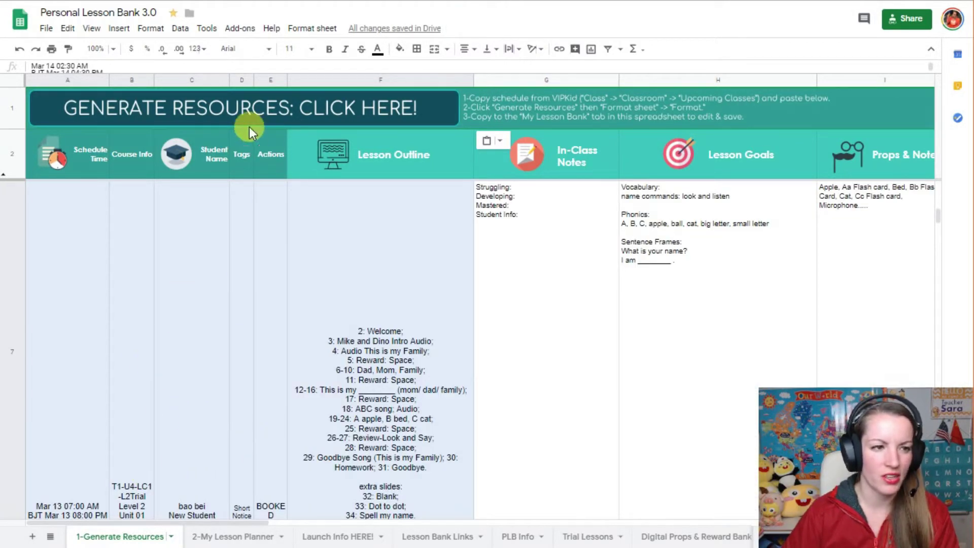
- Run the Update Formatting 1 macro from Tools > Macros on the generated lesson rows
click(206, 30)
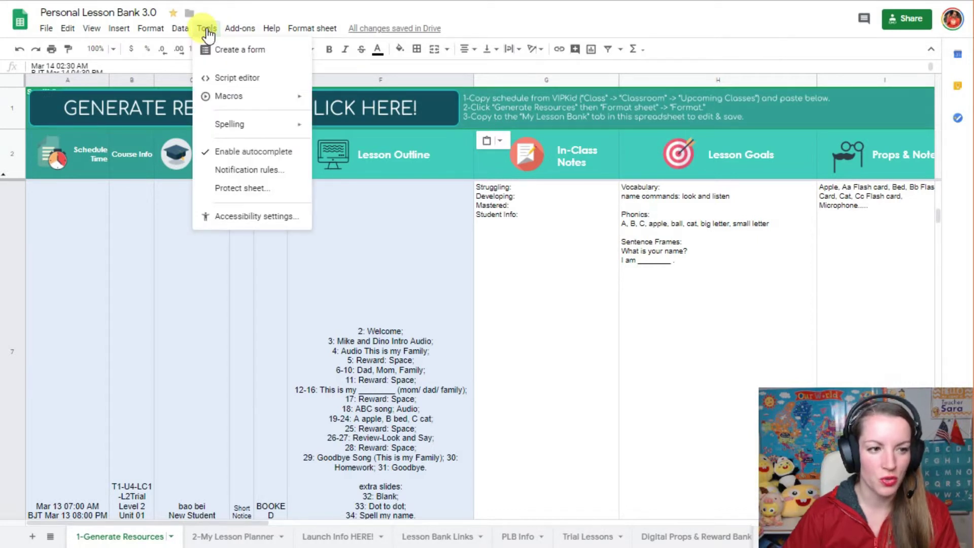
mouse_move(244, 96)
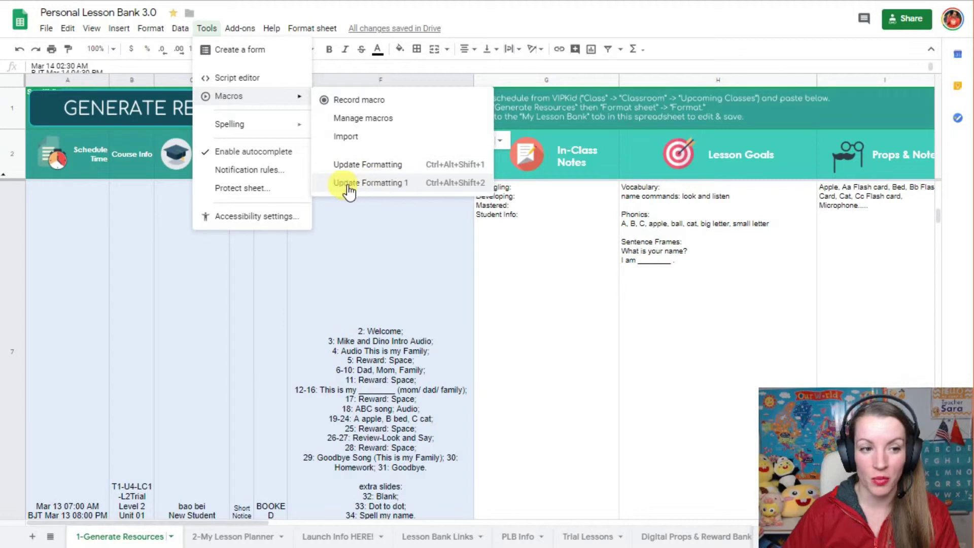
click(395, 183)
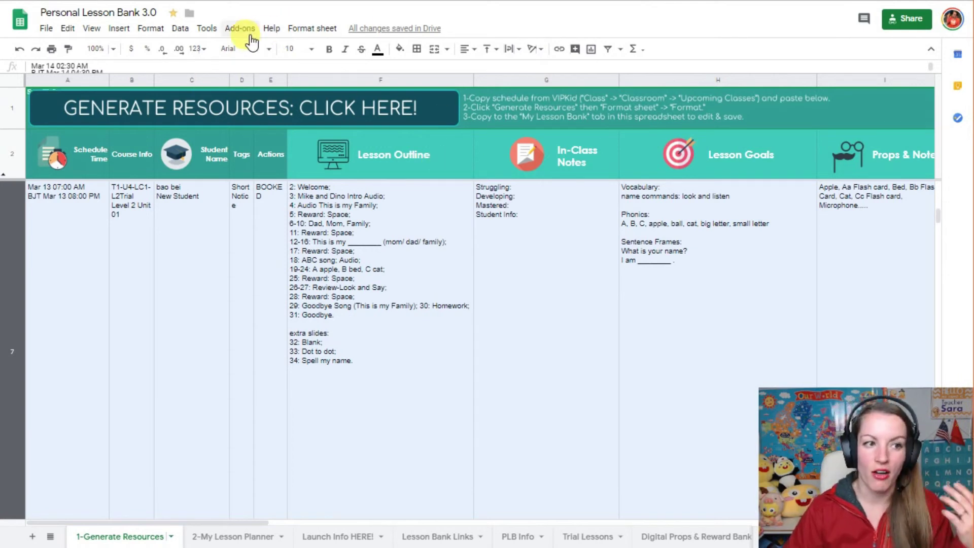
click(206, 29)
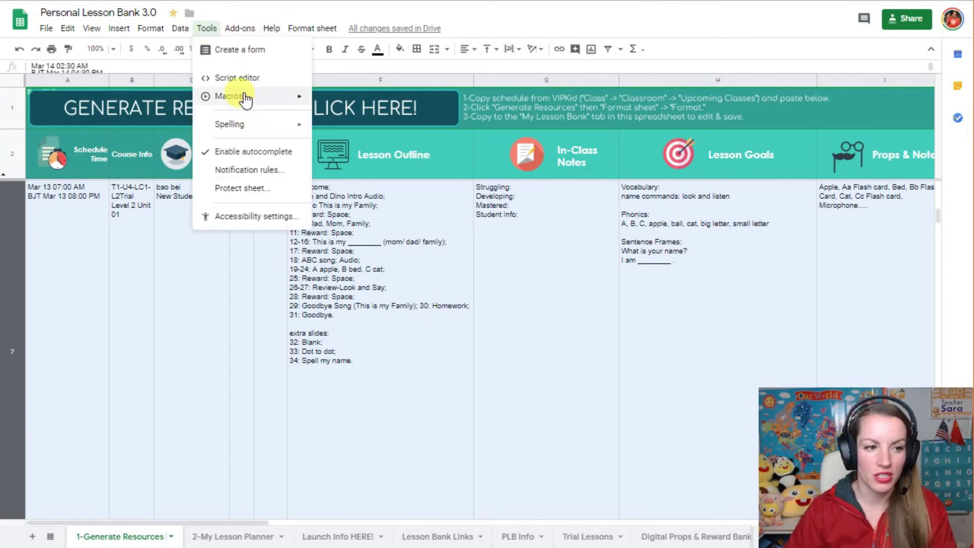
mouse_move(267, 97)
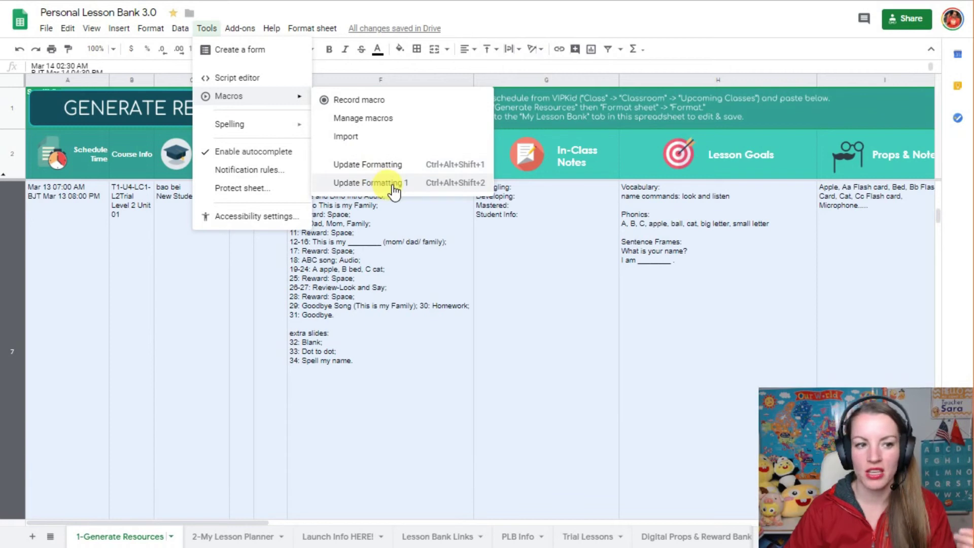
click(583, 320)
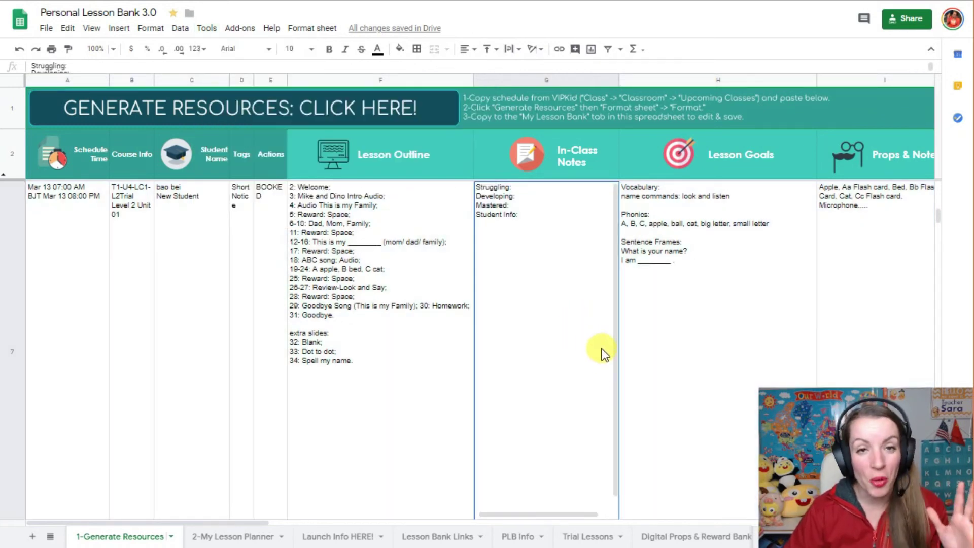